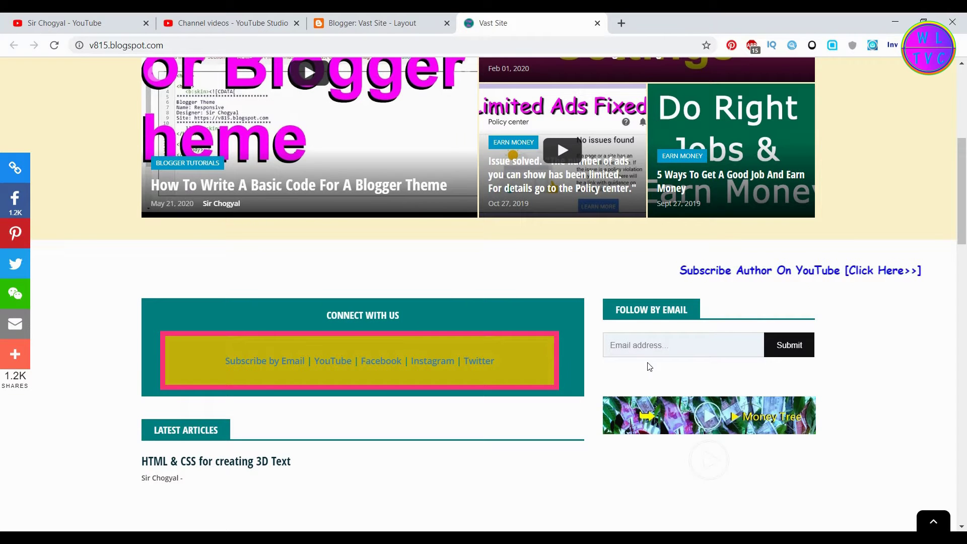
- Submit a saved address through the blog's Follow by Email form, then close the FeedBurner popup
left_click(648, 346)
left_click(650, 395)
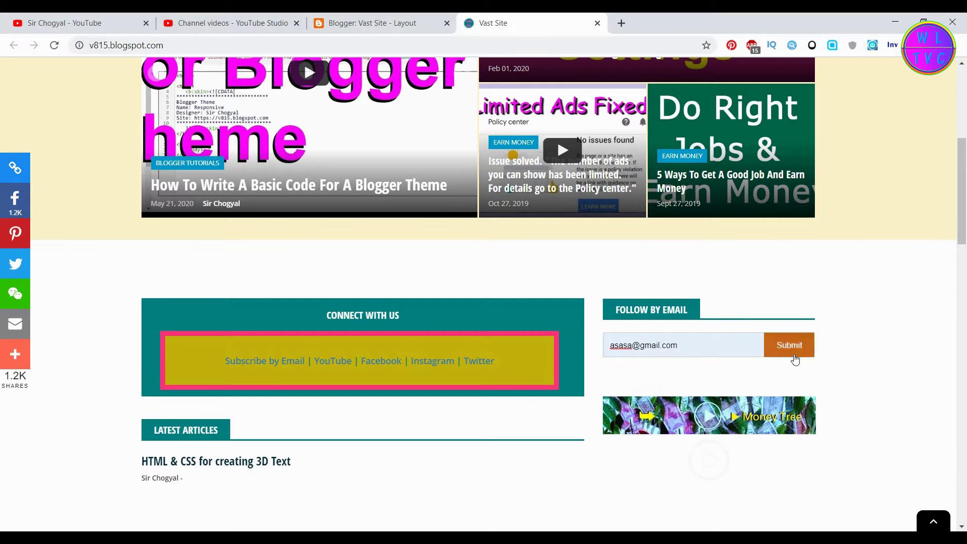
left_click(789, 345)
left_click_drag(54, 104, 298, 132)
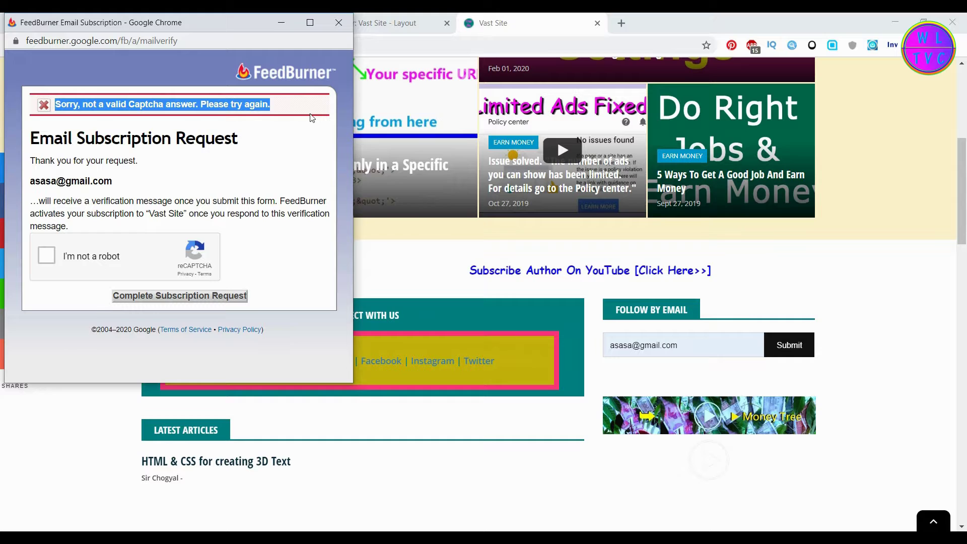
left_click(338, 22)
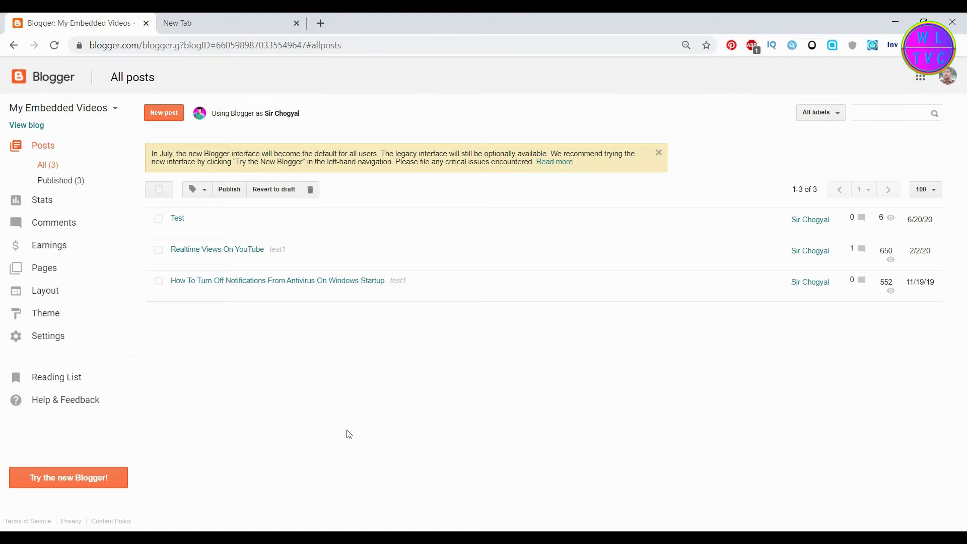
- Start adding a Follow by Email gadget from the blog's Layout page
left_click(41, 291)
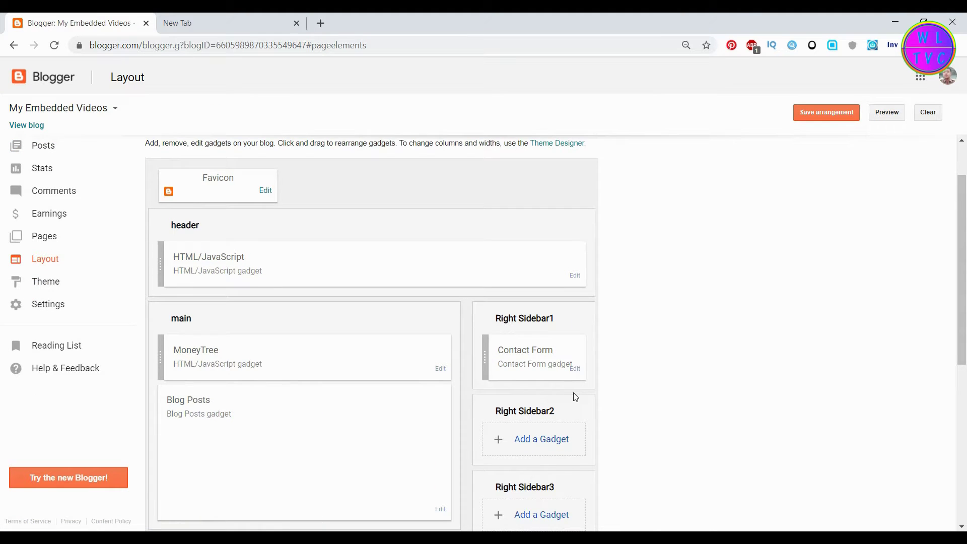
scroll(567, 393, "down", 2)
left_click(548, 382)
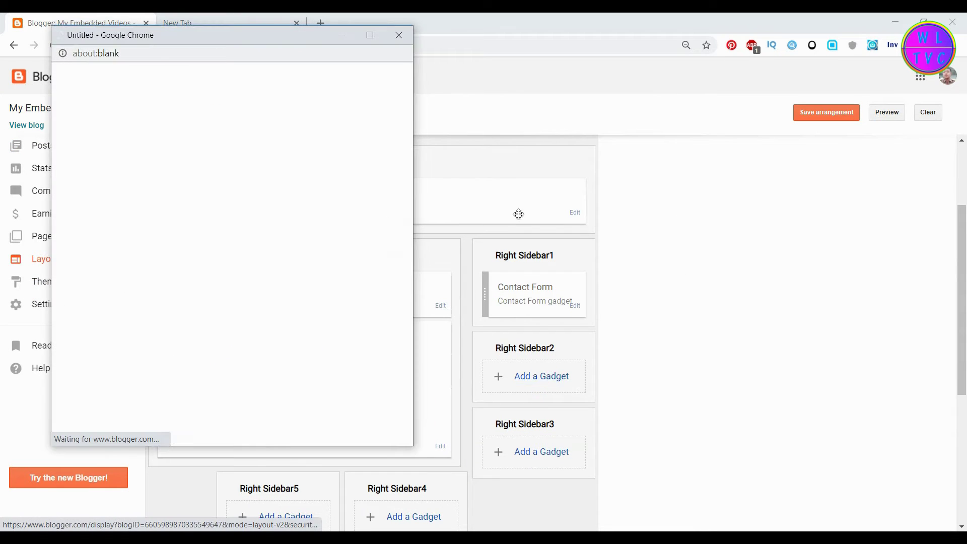
scroll(281, 238, "down", 12)
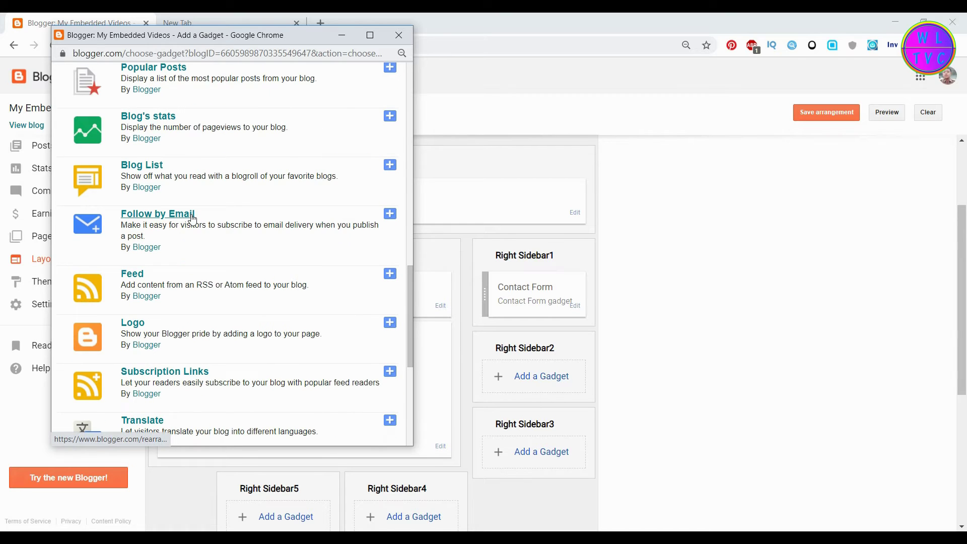
left_click(193, 217)
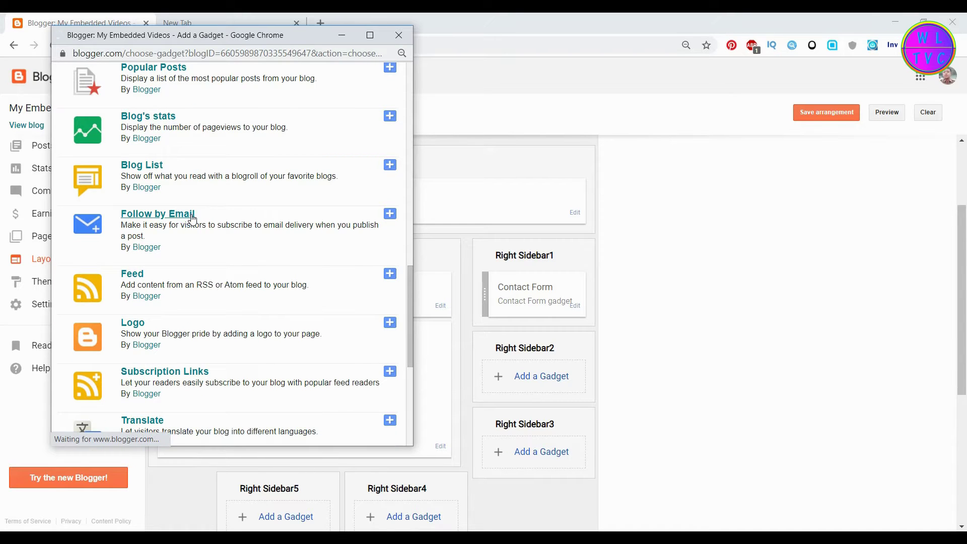
- Check the feed name in the gadget's FeedBurner URL, then go to the FeedBurner tab
left_click(321, 183)
left_click_drag(325, 187, 269, 189)
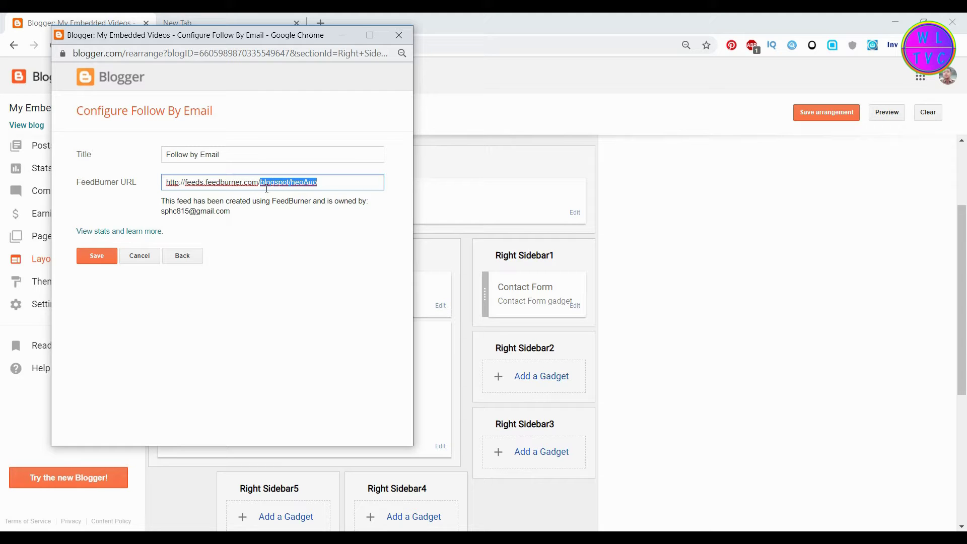
left_click(330, 191)
left_click(342, 35)
left_click(229, 22)
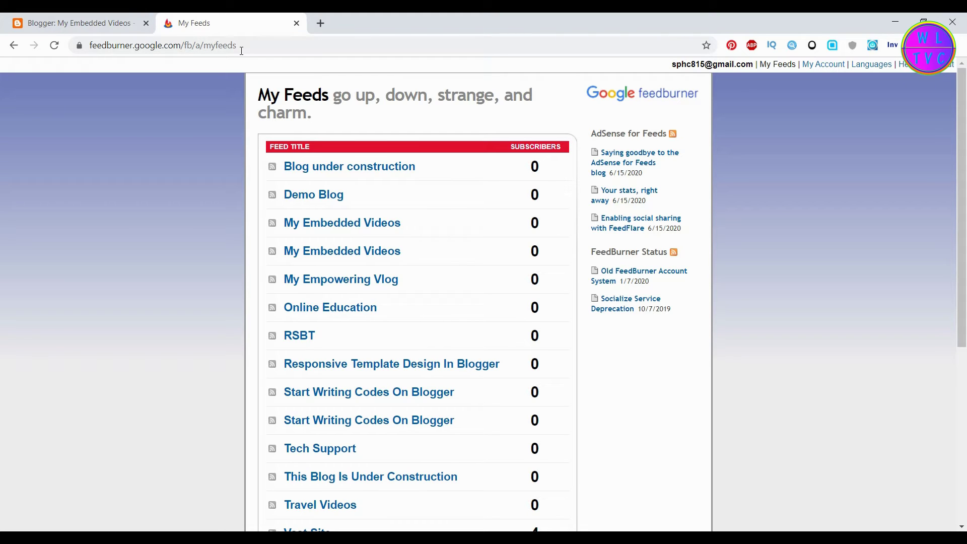
- Open the My Embedded Videos feed details and compare its address with the Blogger gadget
left_click(381, 252)
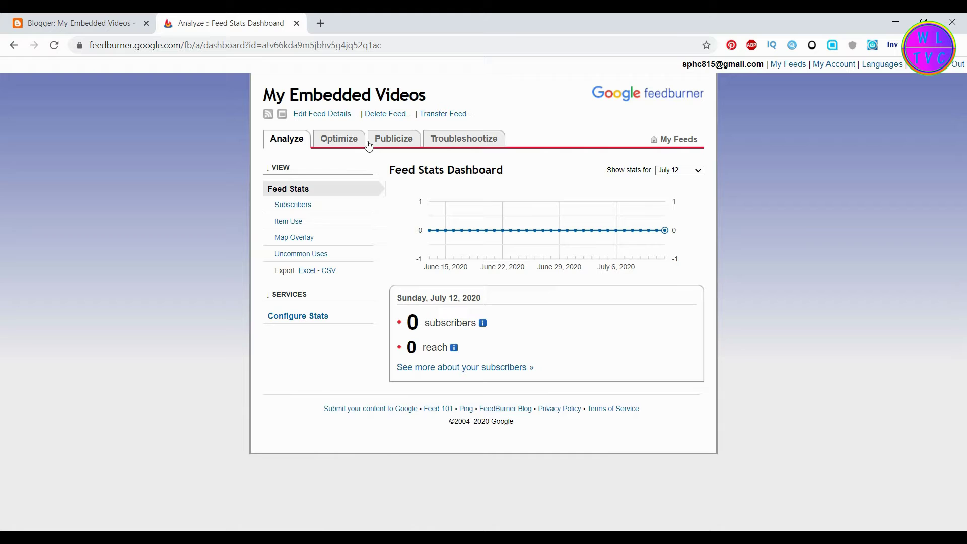
left_click(336, 114)
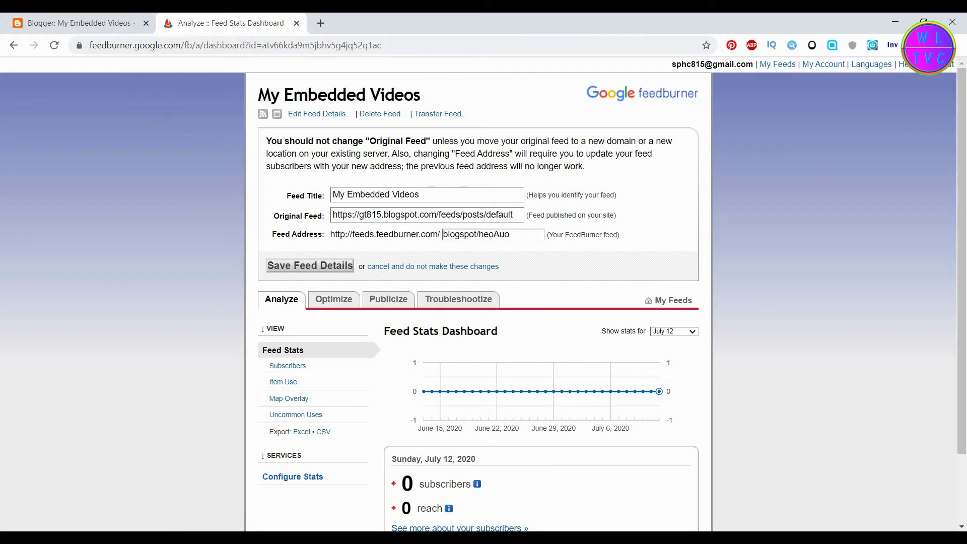
key("alt+Tab")
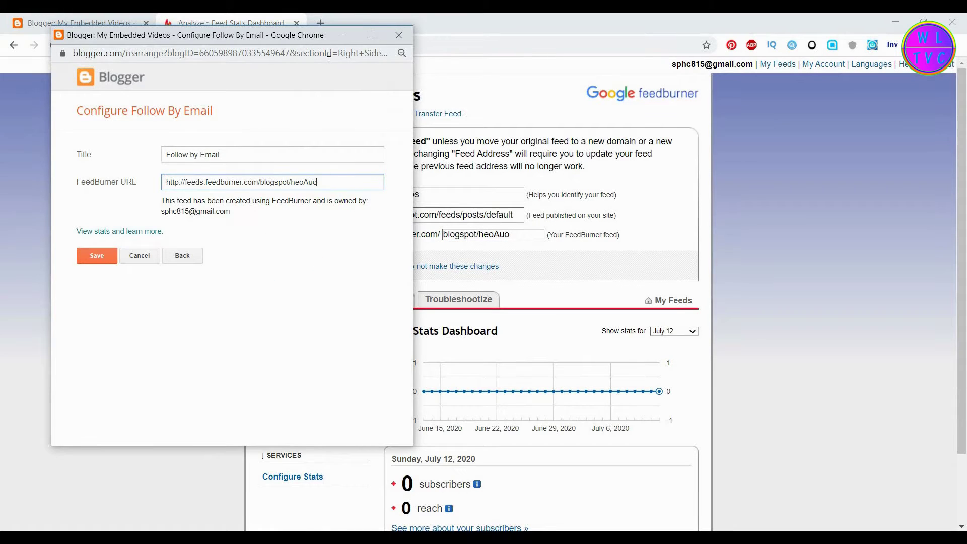
left_click_drag(313, 39, 217, 71)
left_click(249, 67)
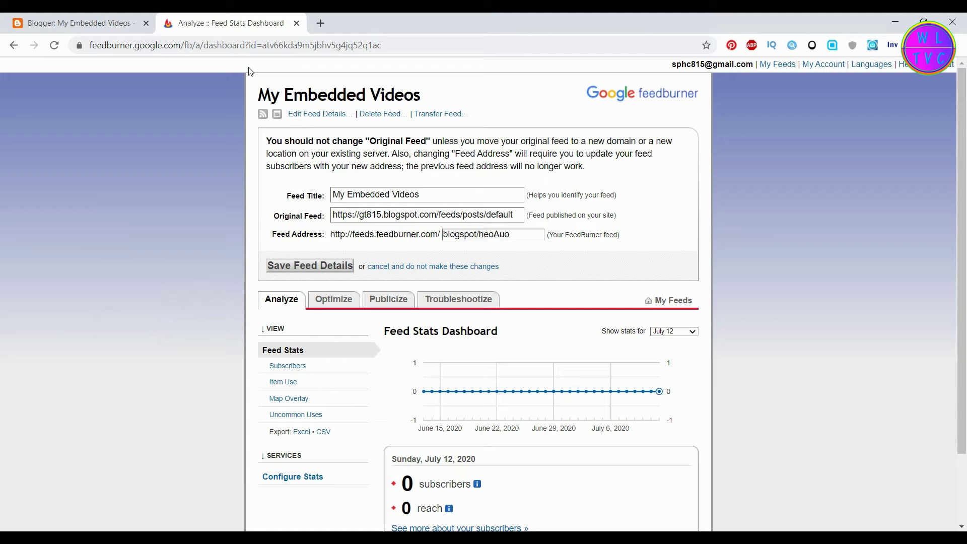
- Replace the feed address with emb123 and save the feed details
left_click_drag(518, 240, 453, 243)
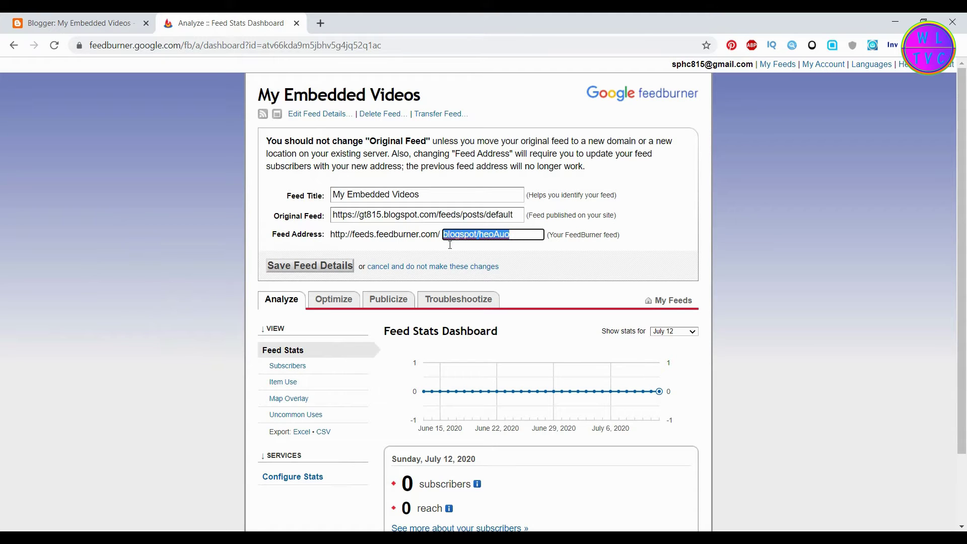
type("emb123")
left_click(328, 268)
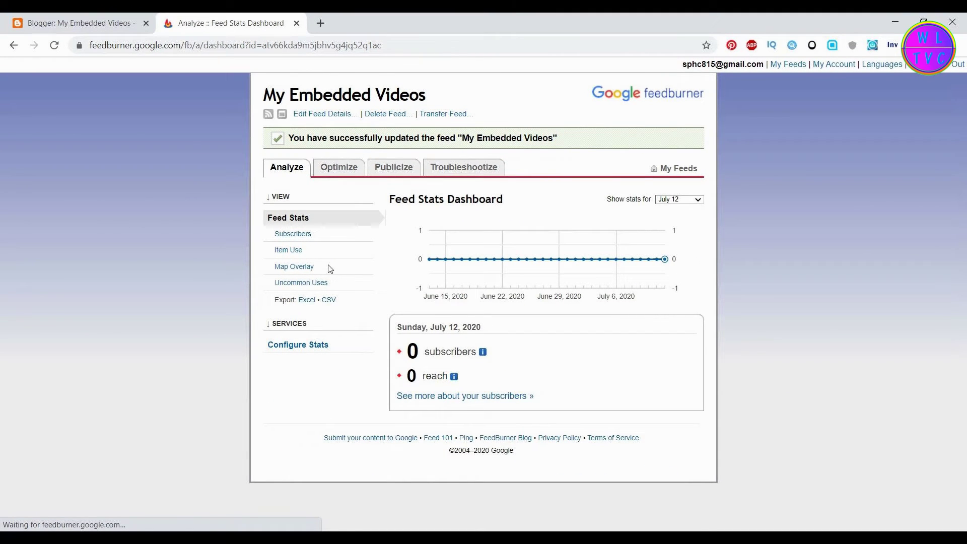
- Reopen the feed details and copy the new address emb123
left_click(319, 114)
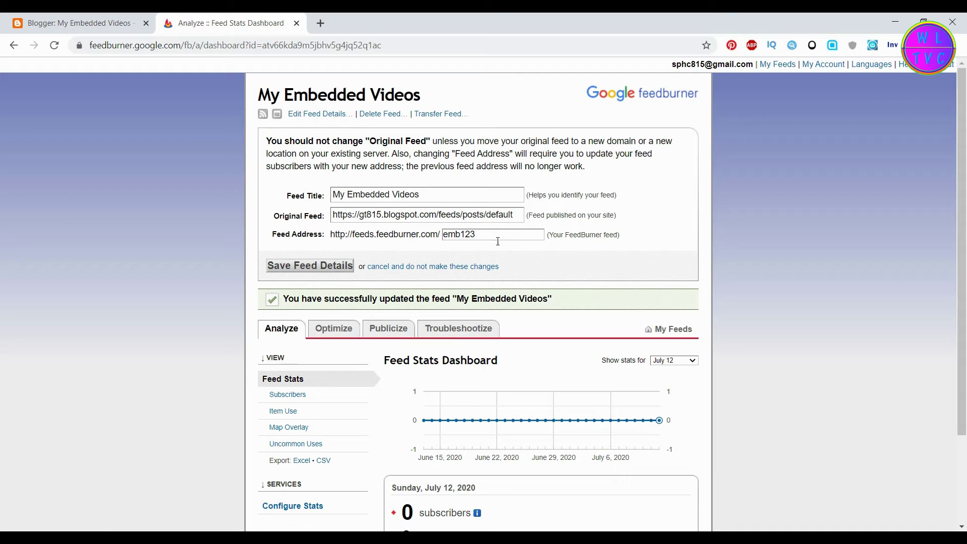
double_click(454, 235)
right_click(459, 235)
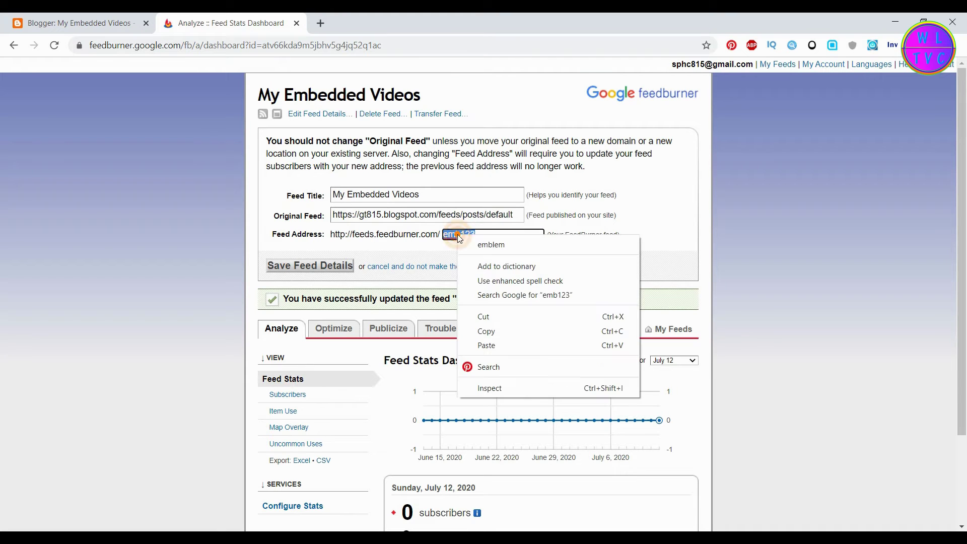
left_click(491, 332)
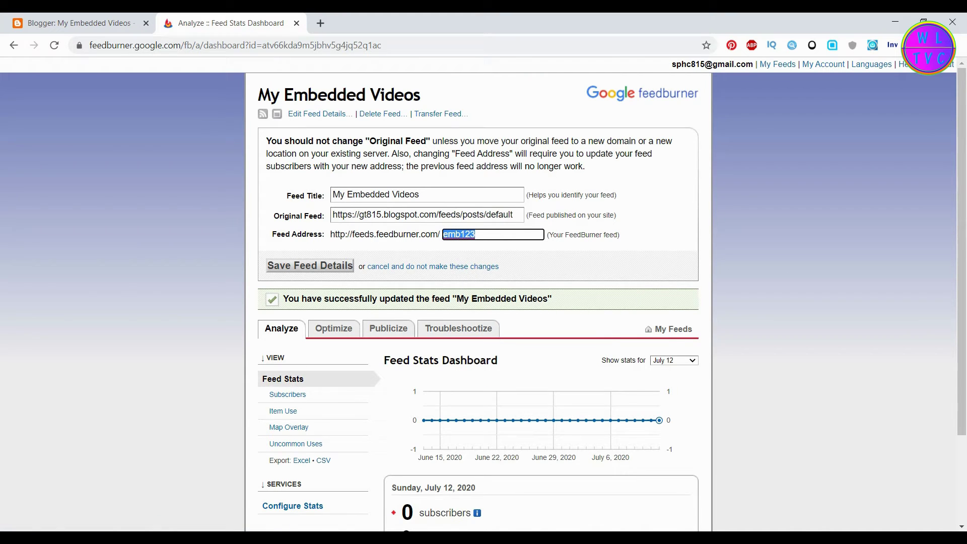
- Replace all three v815 feed references in the Sub-blogger form code with emb123
key("alt+Tab")
scroll(355, 303, "down", 3)
double_click(379, 345)
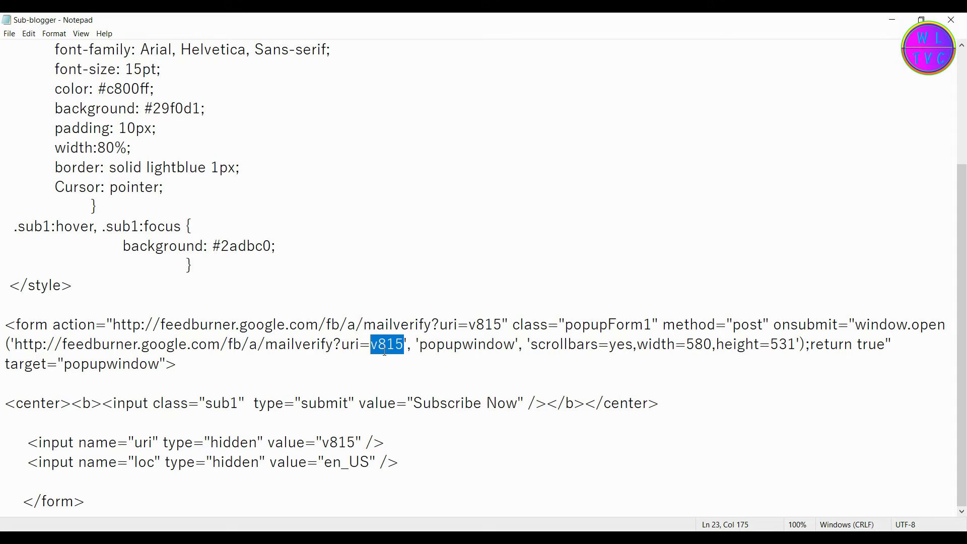
right_click(384, 349)
left_click(446, 391)
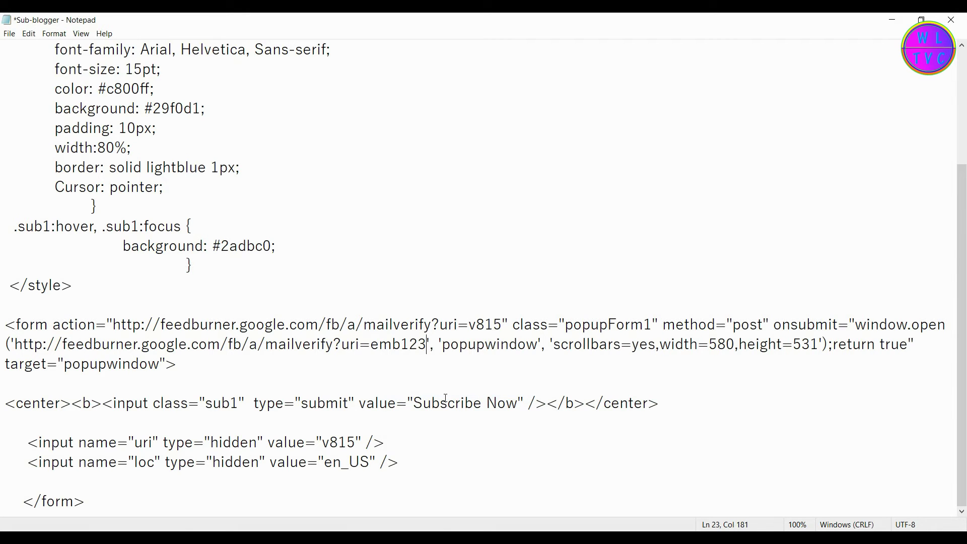
left_click_drag(356, 443, 322, 442)
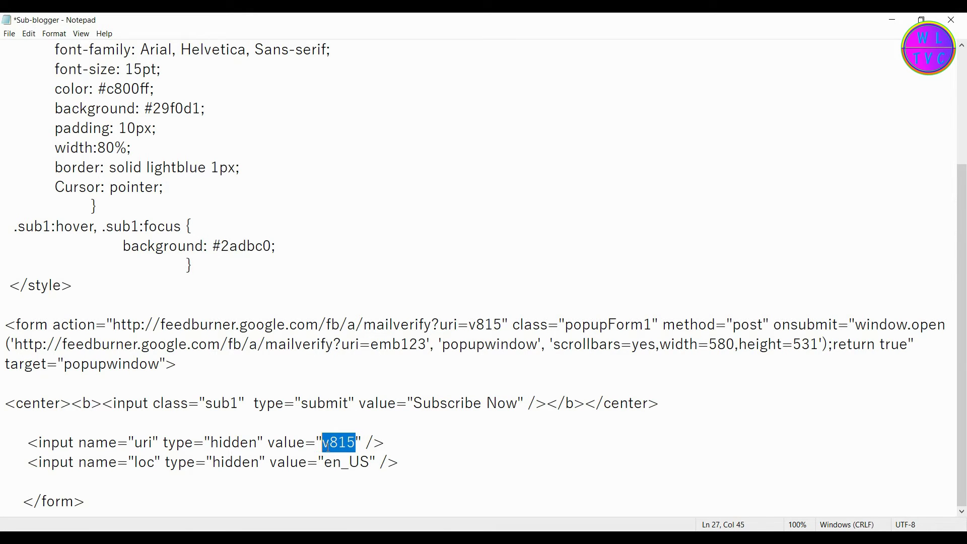
right_click(327, 449)
left_click(352, 320)
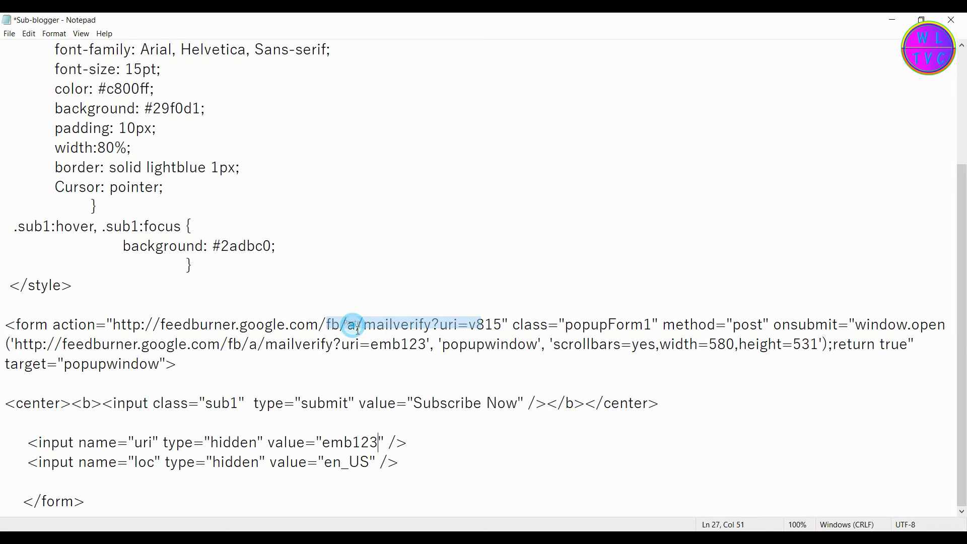
left_click(498, 325)
left_click_drag(498, 325, 477, 326)
right_click(474, 328)
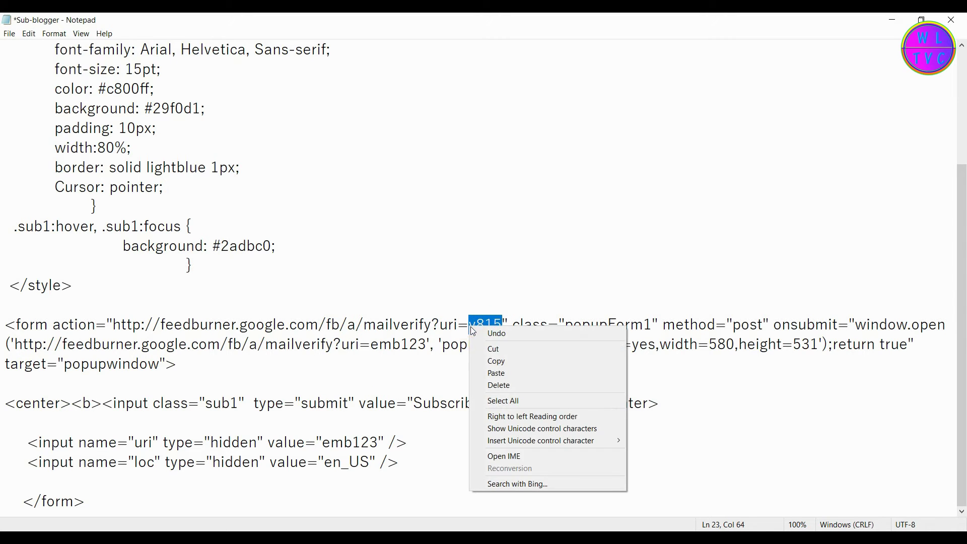
left_click(502, 374)
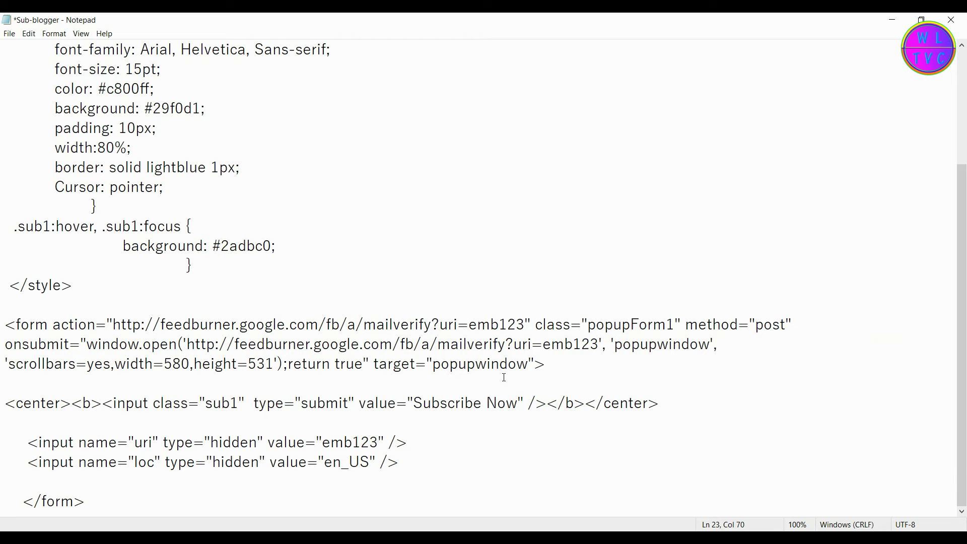
- Copy the entire code from <style> to </form>
left_click(505, 291)
left_click_drag(113, 507, 5, 48)
right_click(45, 92)
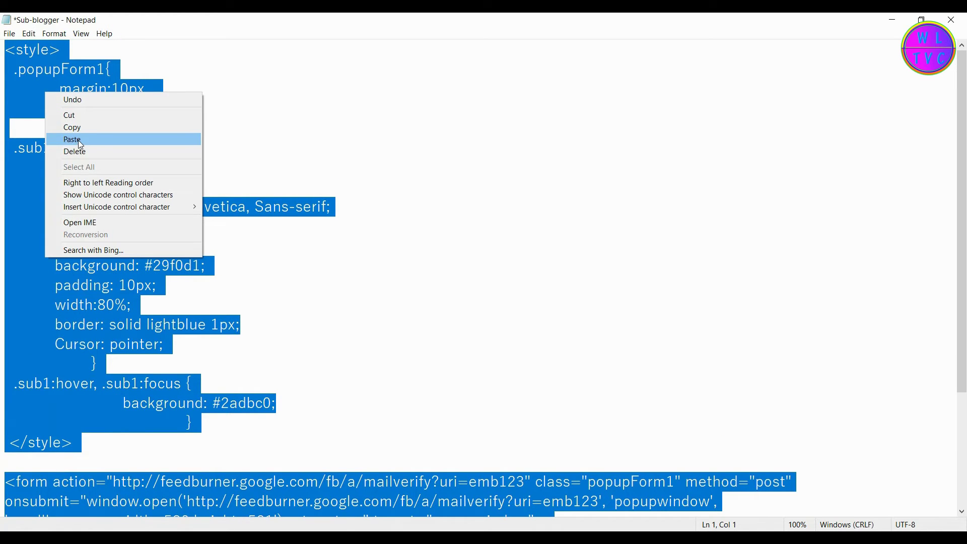
left_click(76, 127)
- Return to Blogger, closing the FeedBurner tab and the old Follow by Email window
left_click(891, 19)
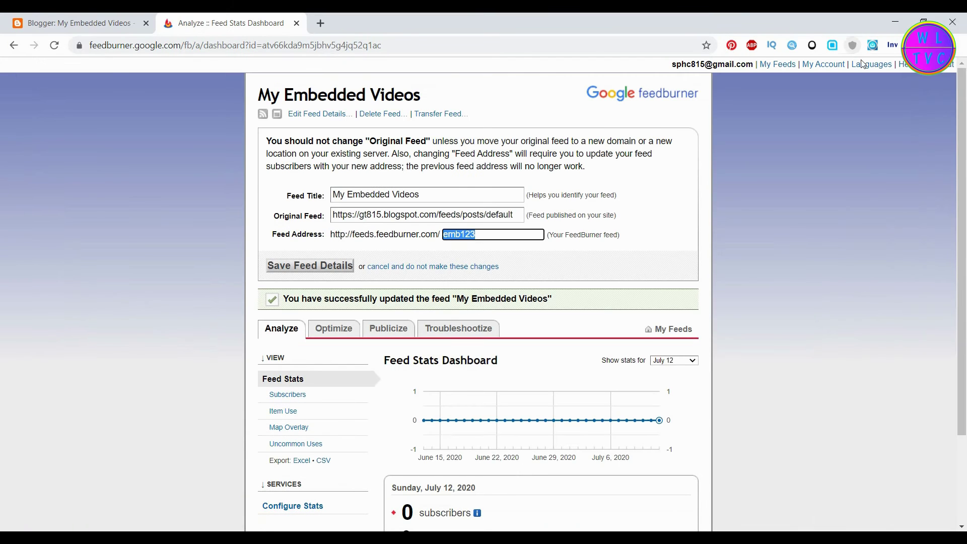
left_click(296, 23)
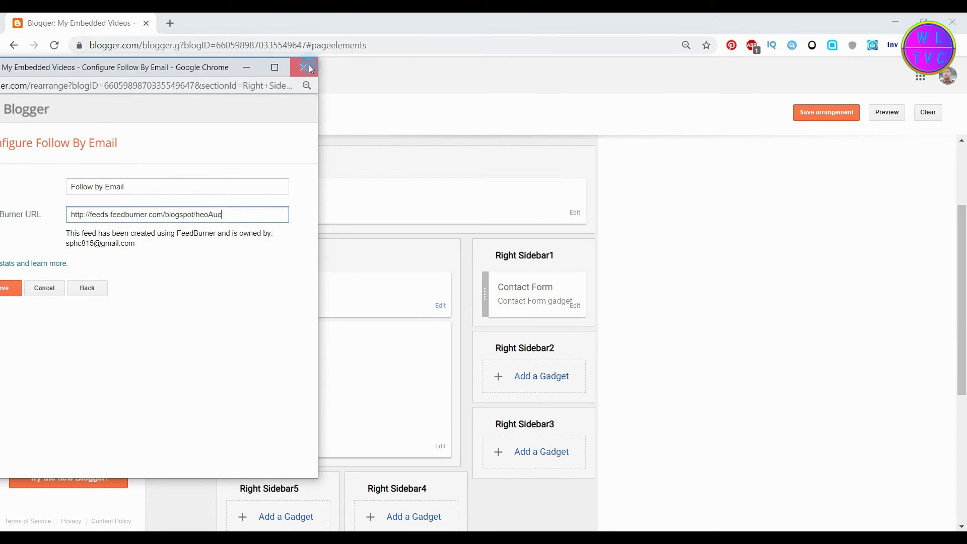
left_click(309, 63)
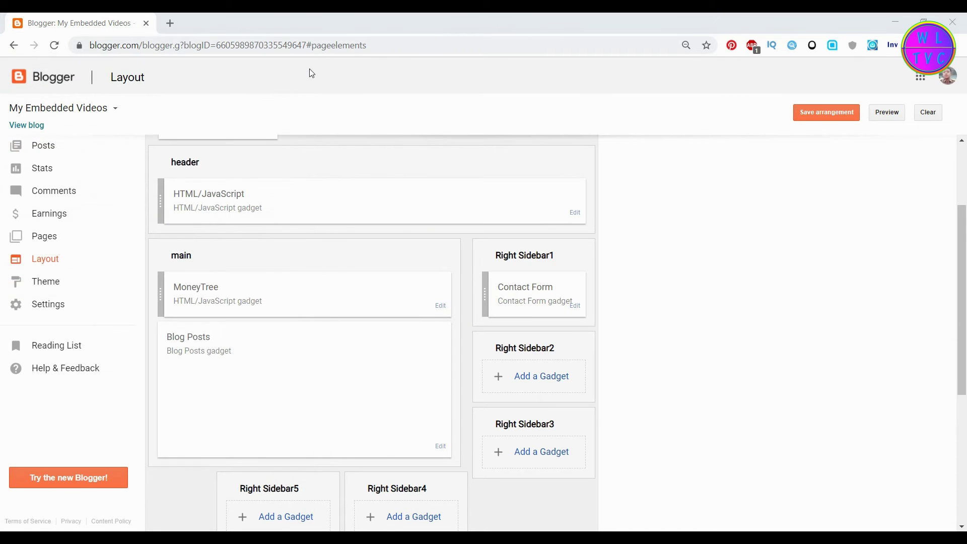
- Add a Follow by Email gadget to Right Sidebar2 and confirm its URL uses emb123
left_click(542, 380)
scroll(267, 287, "down", 10)
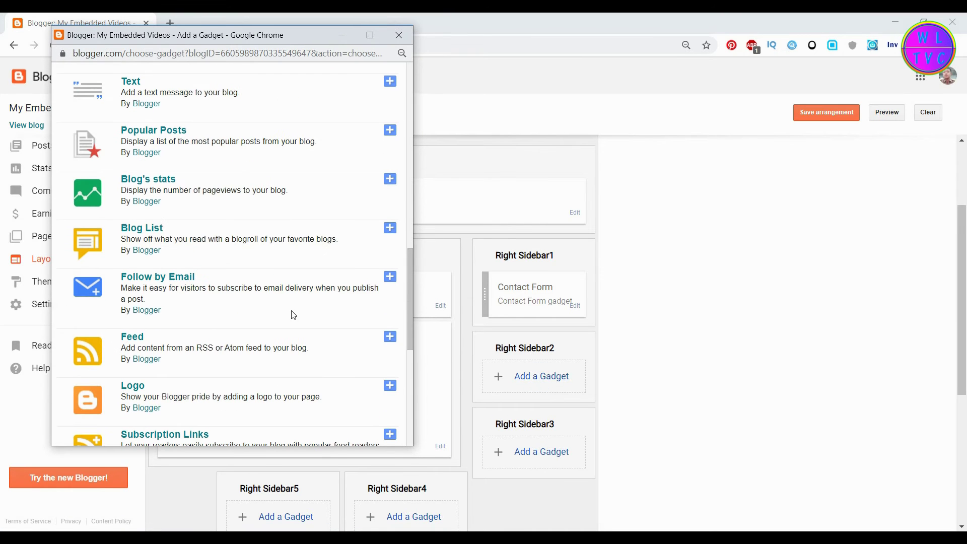
left_click(390, 278)
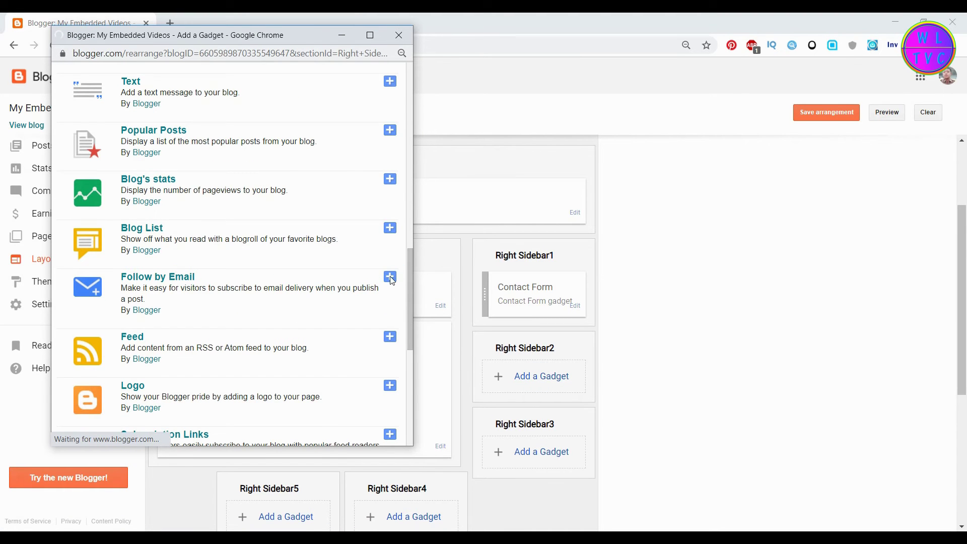
left_click_drag(291, 183, 269, 191)
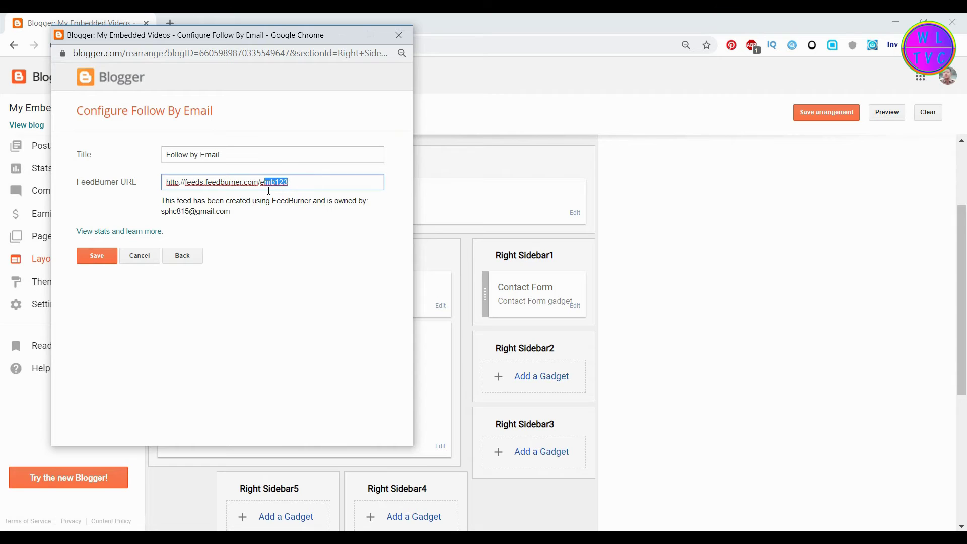
left_click(280, 267)
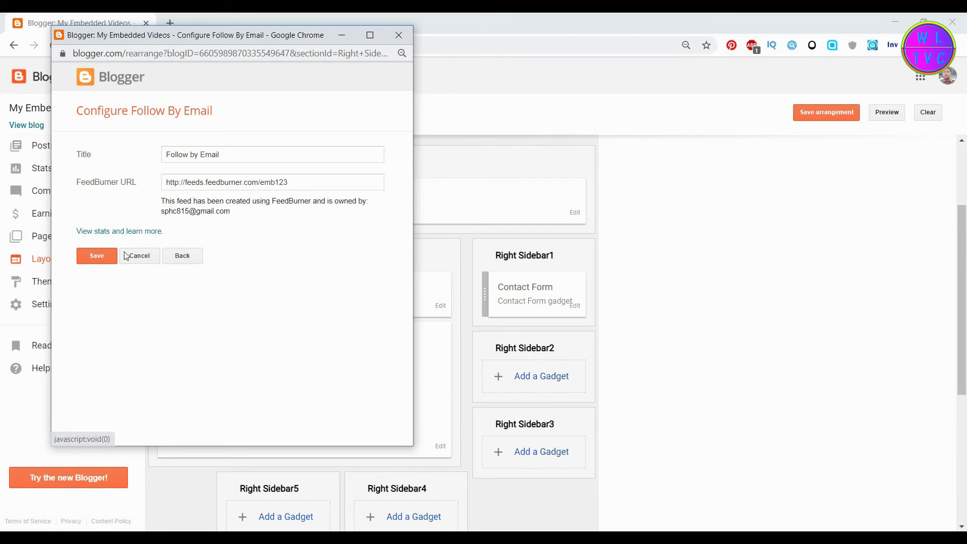
- Paste the emb123 Subscribe Now form code into a new HTML/JavaScript gadget and save it
left_click(186, 263)
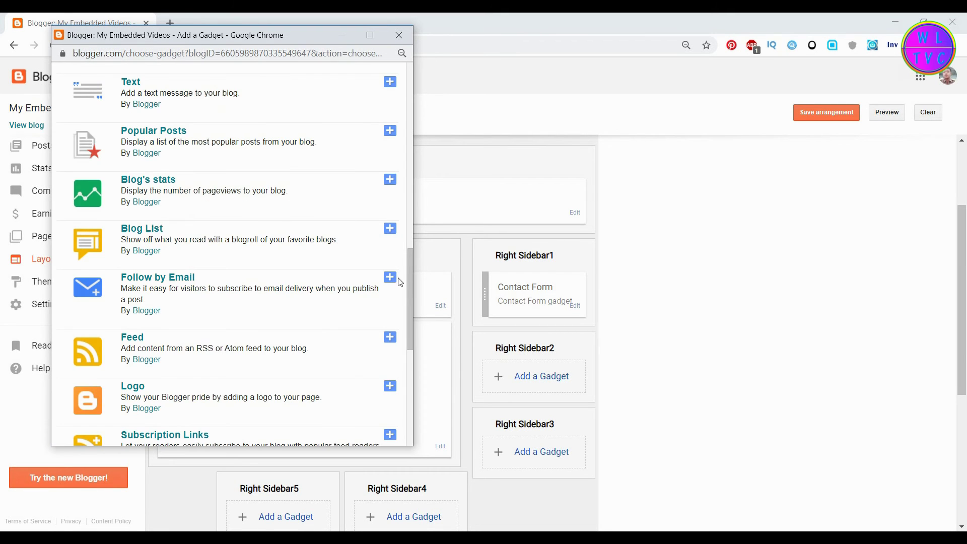
left_click_drag(410, 286, 414, 122)
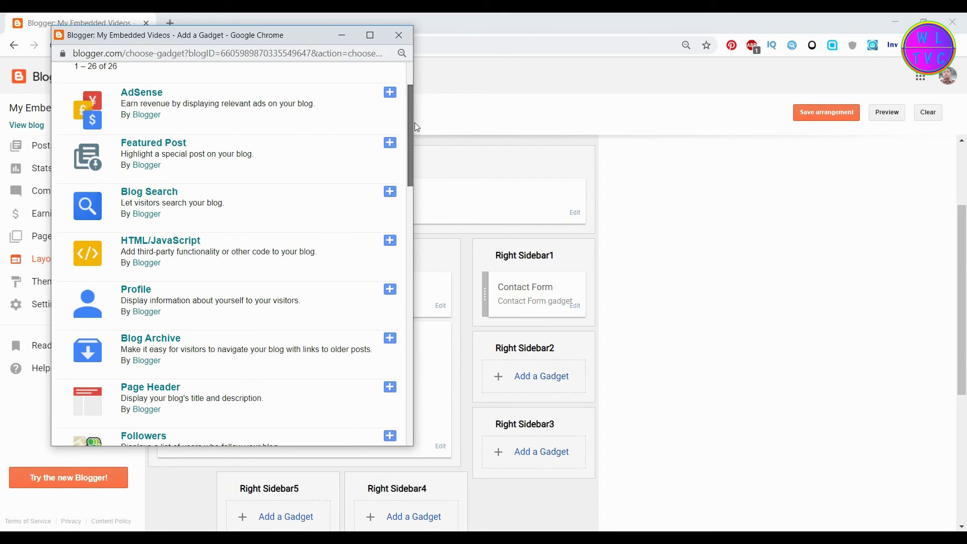
left_click(130, 240)
right_click(118, 215)
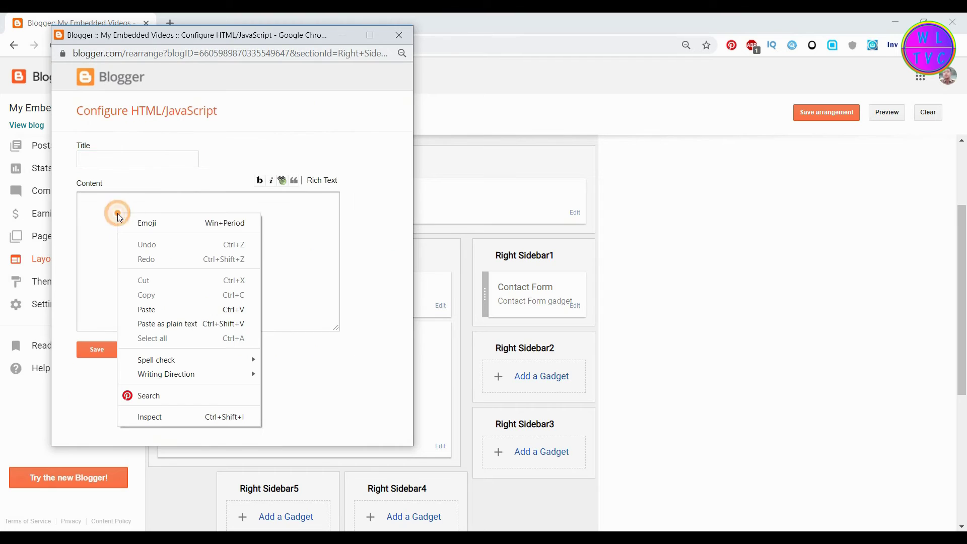
left_click(146, 309)
mouse_move(338, 307)
left_mouse_down()
mouse_move(341, 269)
mouse_move(346, 319)
left_mouse_up()
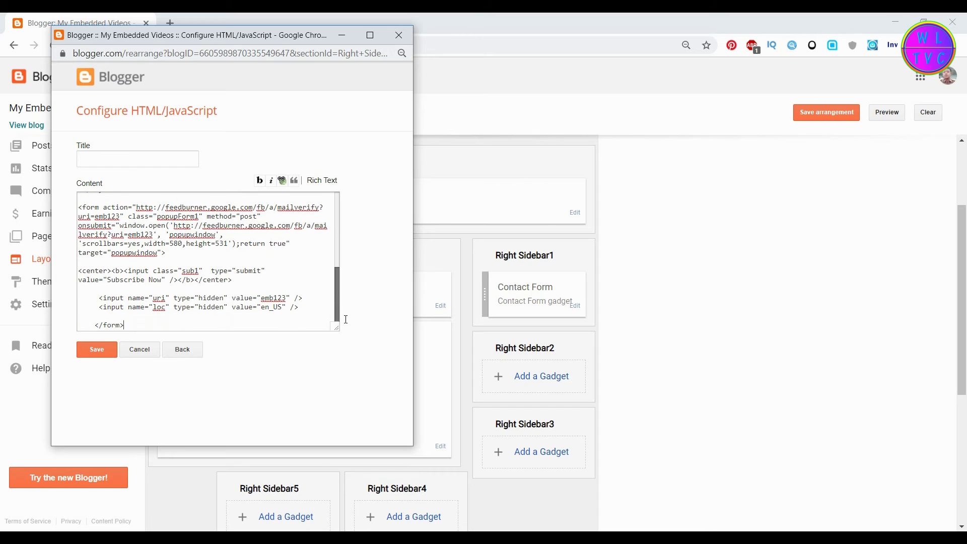
left_click(96, 357)
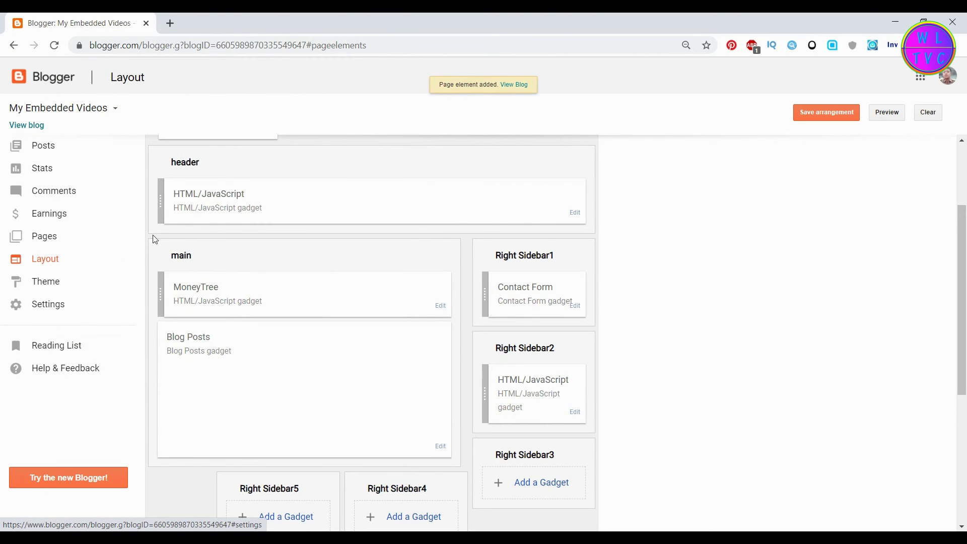
- Open the live blog in a new tab and click the sidebar's Subscribe Now button
right_click(37, 124)
left_click(43, 131)
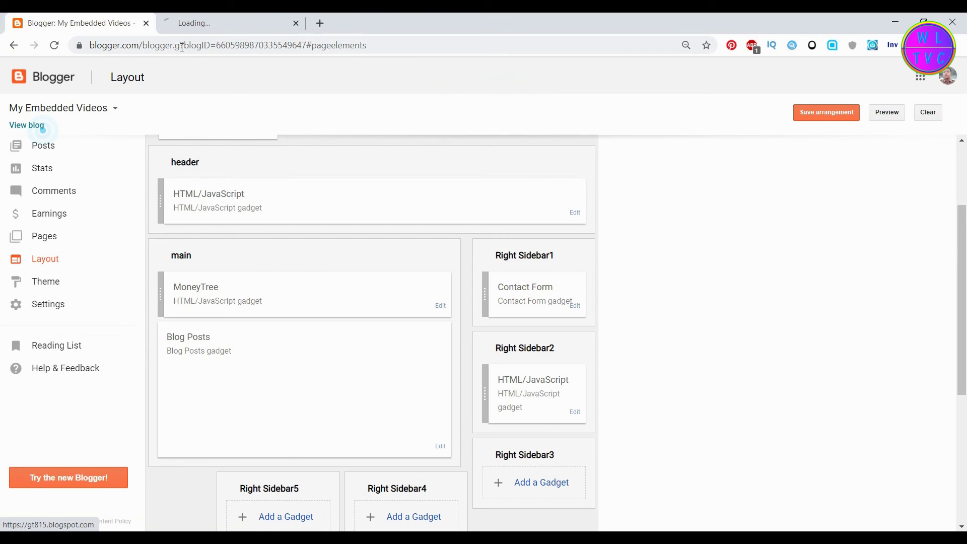
left_click(205, 25)
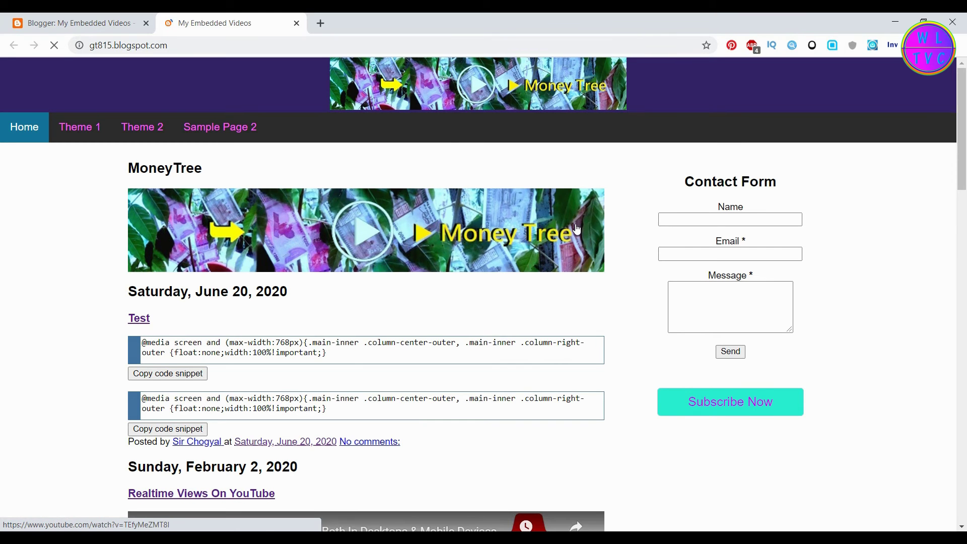
scroll(575, 229, "down", 3)
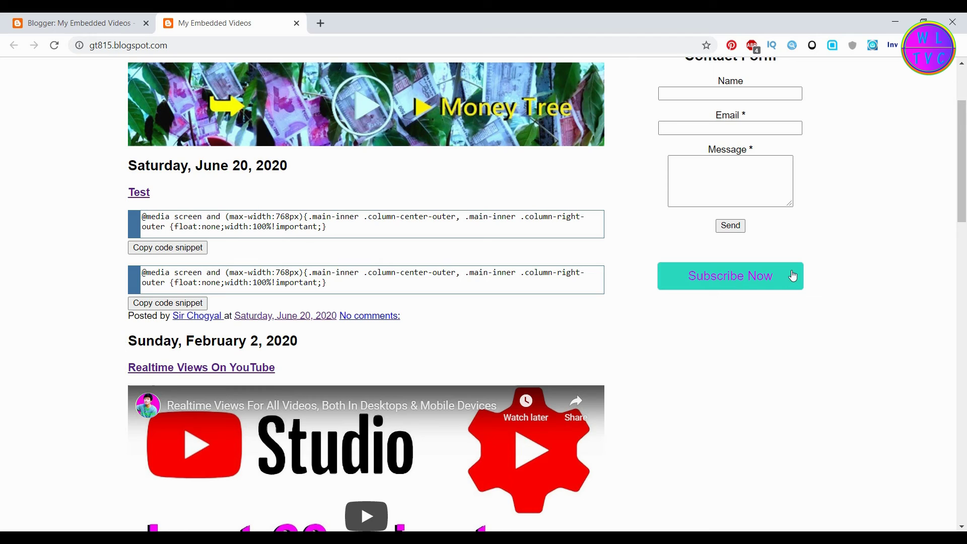
left_click(752, 279)
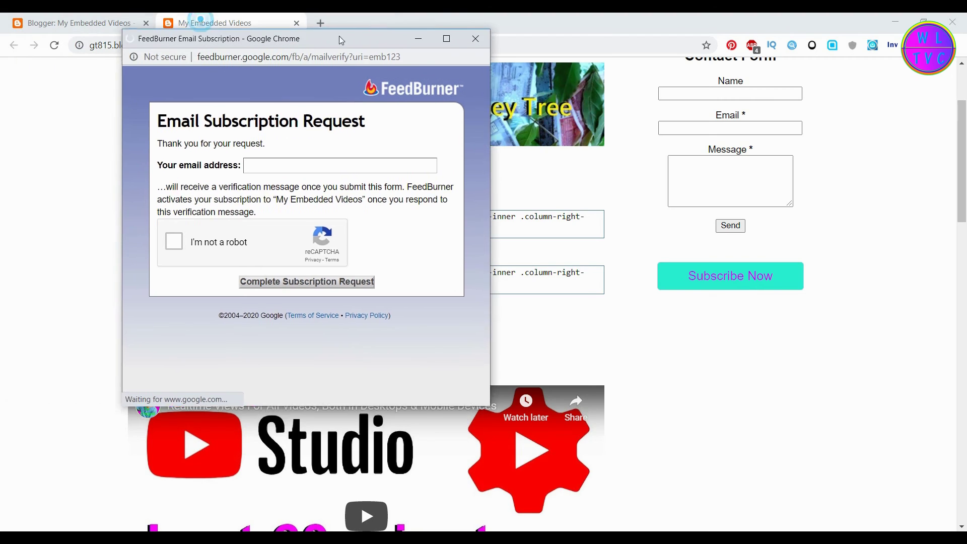
- Enter a saved email address and solve the I'm not a robot captcha
left_click(379, 170)
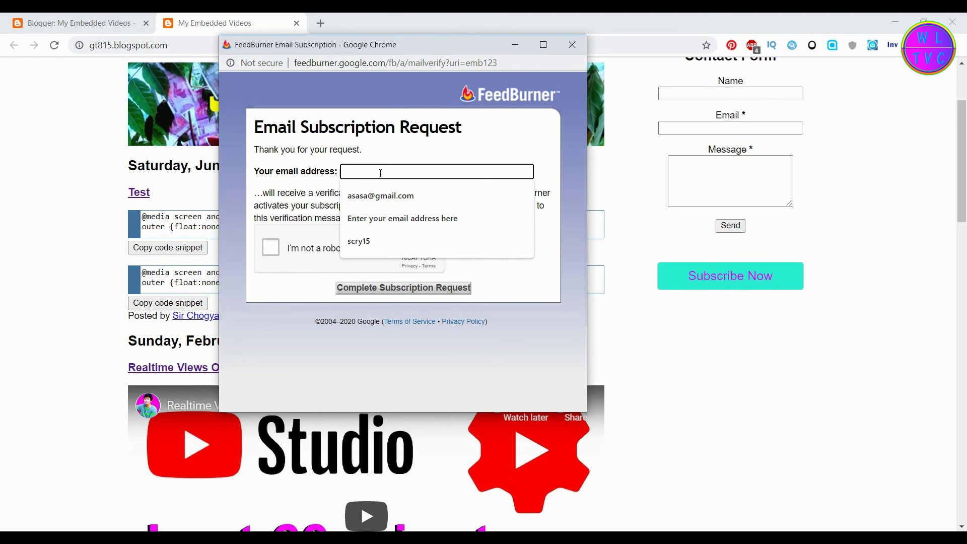
left_click(378, 195)
left_click(271, 246)
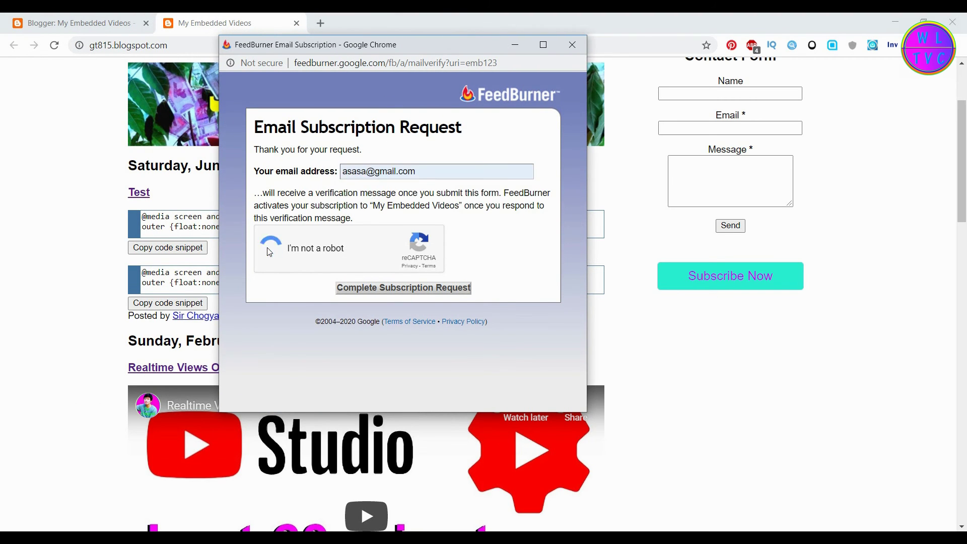
left_click(324, 198)
left_click(397, 334)
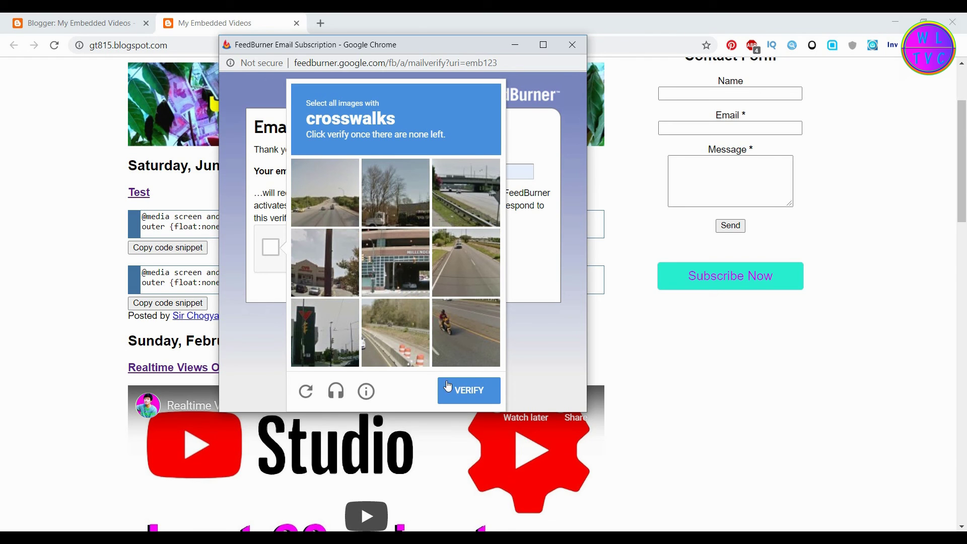